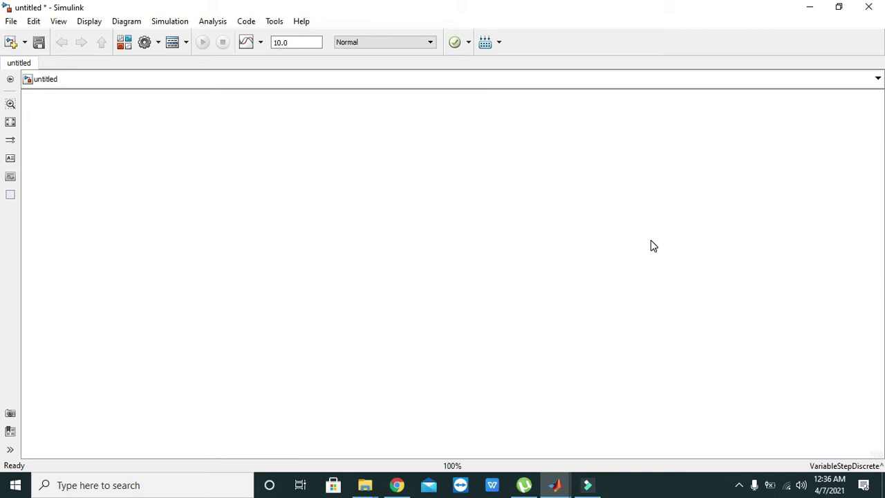
# Search the Library Browser for 'sin' and place a Sine Wave block in the model
pyautogui.click(60, 22)
pyautogui.click(72, 37)
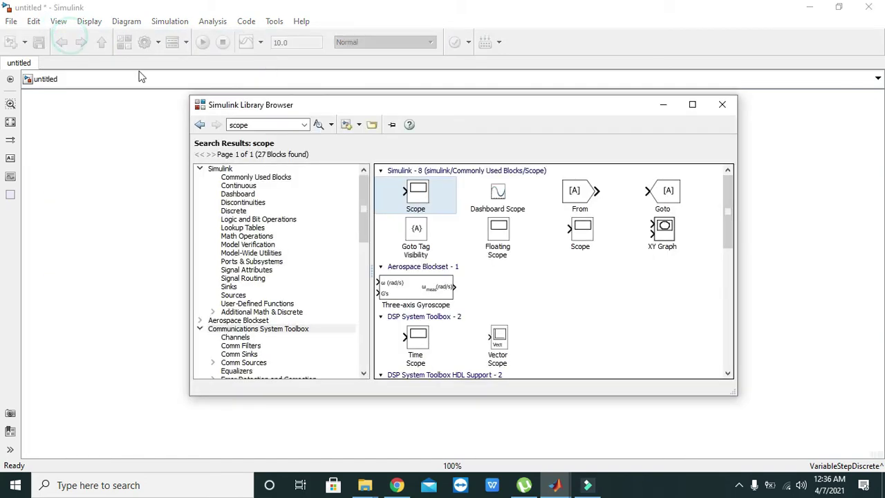
pyautogui.doubleClick(279, 126)
pyautogui.write('s')
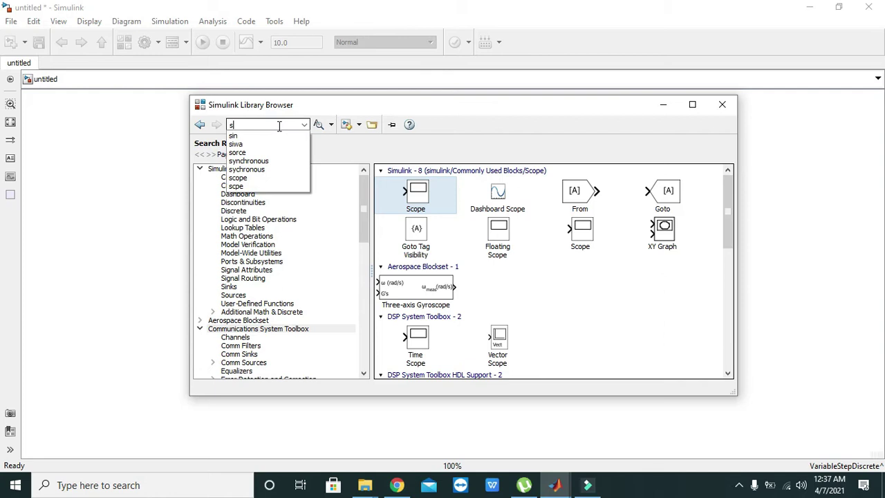
pyautogui.write('in')
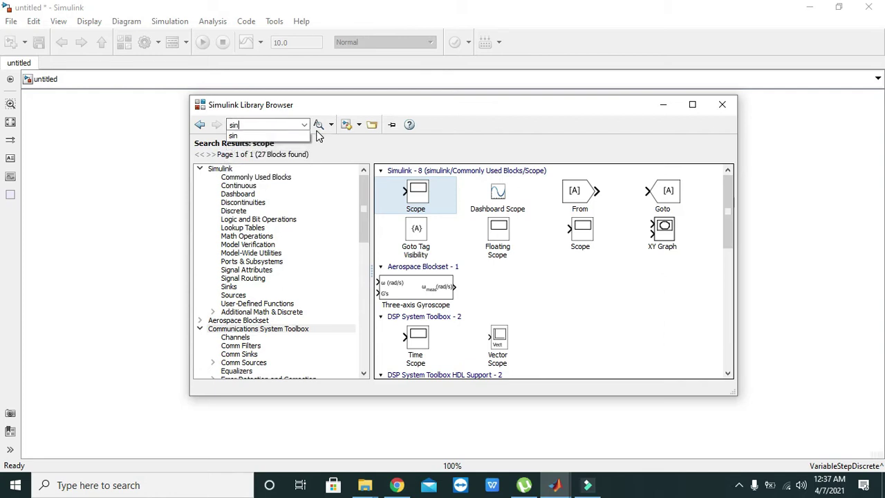
pyautogui.click(318, 125)
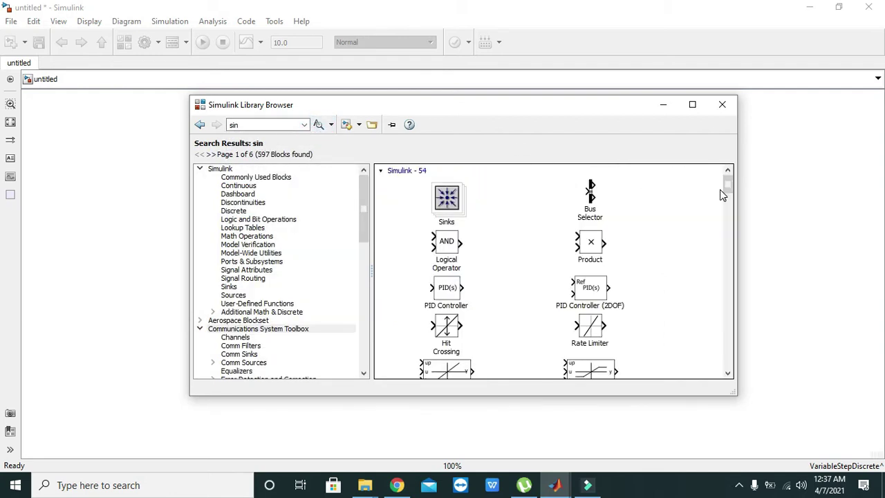
pyautogui.moveTo(728, 183); pyautogui.dragTo(721, 263)
pyautogui.moveTo(586, 253); pyautogui.dragTo(249, 266)
# Zoom to 175%, shift the Sine Wave block right, and view its parameters without changes
pyautogui.click(340, 298)
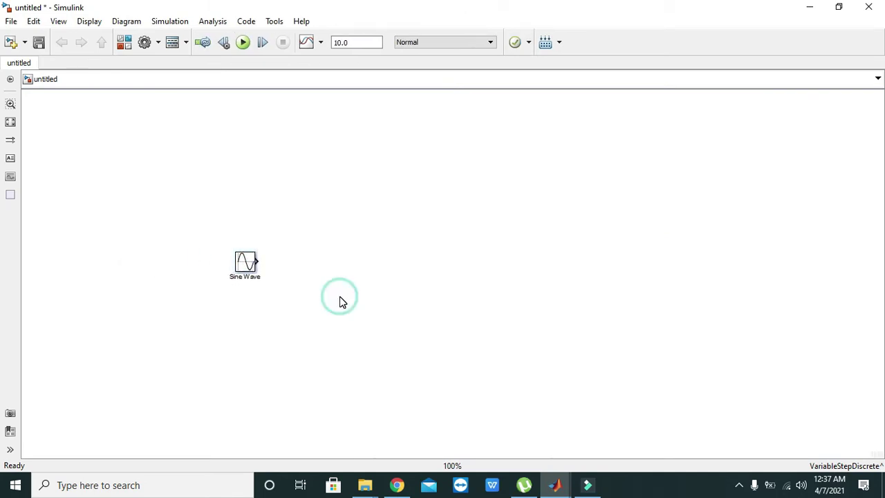
pyautogui.hotkey('ctrl', '+')
pyautogui.hotkey('ctrl', '+')
pyautogui.hotkey('ctrl', '+')
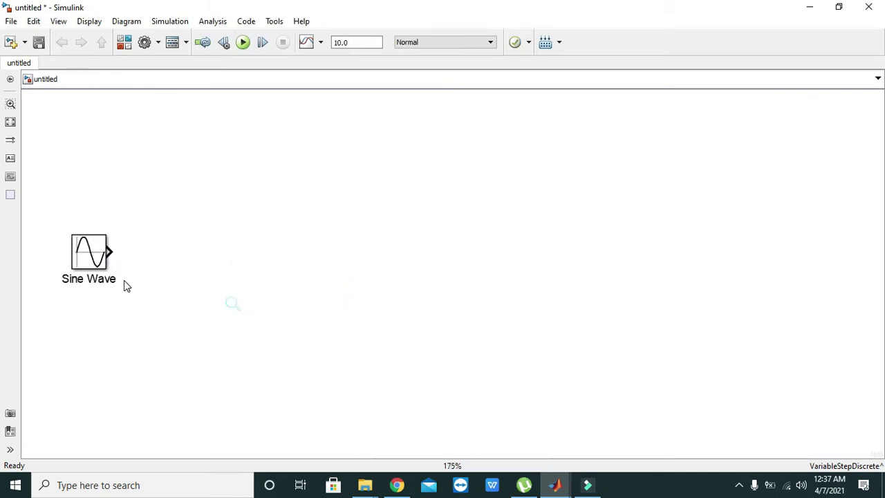
pyautogui.click(74, 256)
pyautogui.moveTo(74, 255); pyautogui.dragTo(171, 266)
pyautogui.doubleClick(175, 273)
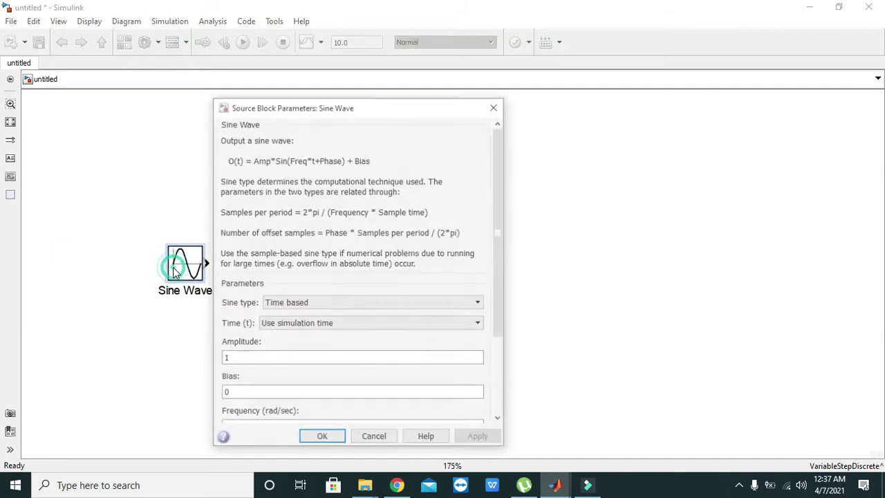
pyautogui.click(339, 357)
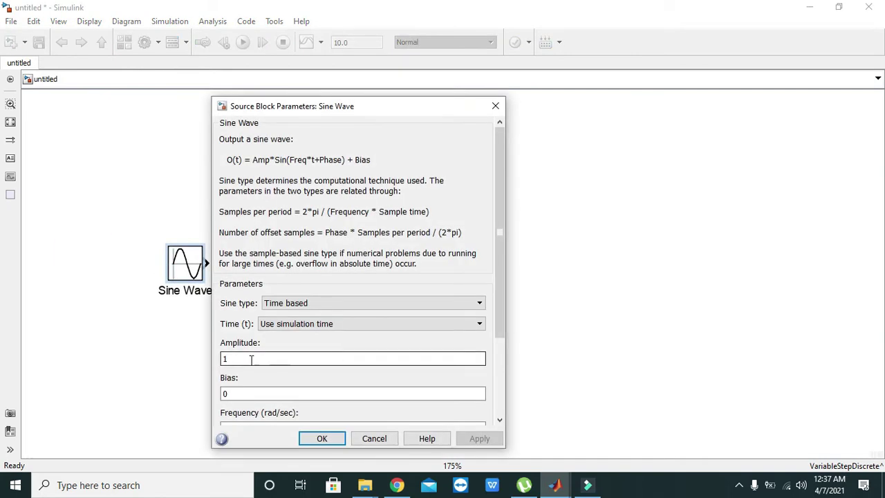
pyautogui.click(365, 438)
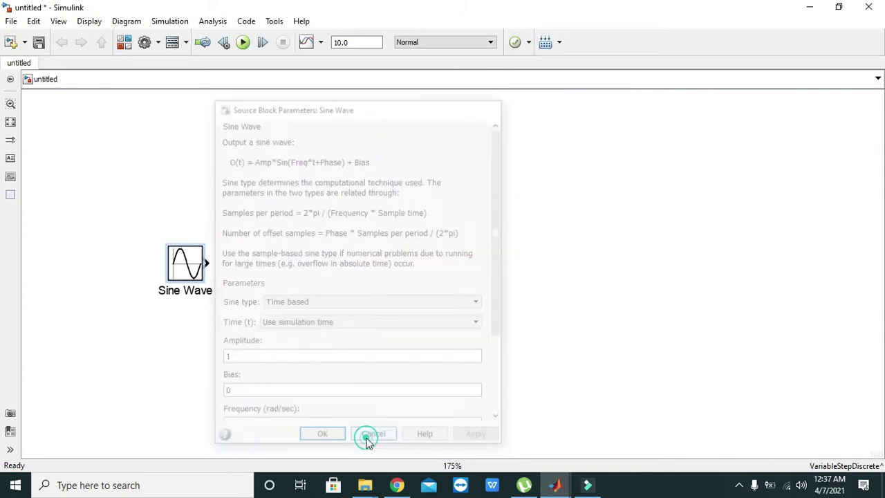
pyautogui.click(174, 168)
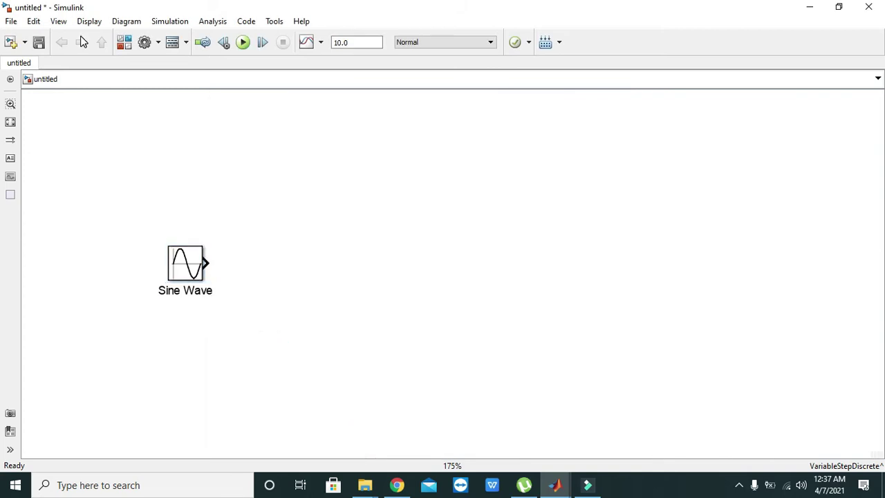
# Find 'crossing', drop the Zero Crossing block right of Sine Wave, and accept the suggested link
pyautogui.click(61, 22)
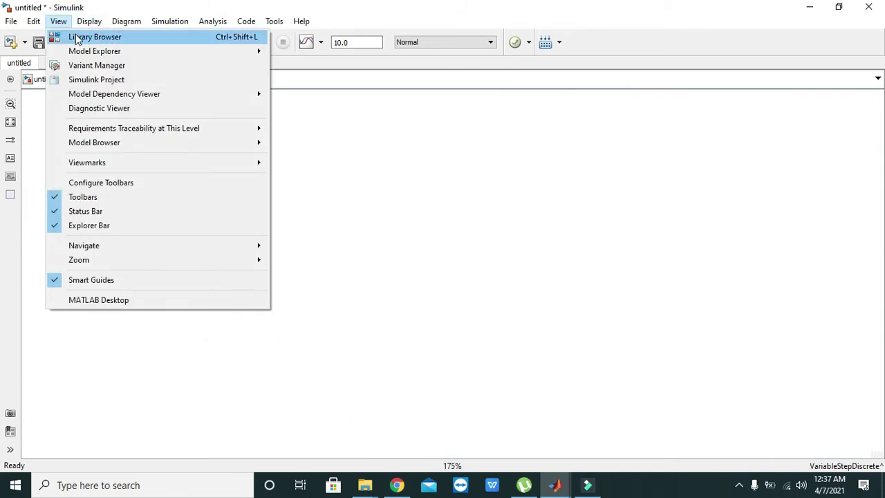
pyautogui.click(77, 39)
pyautogui.doubleClick(253, 124)
pyautogui.write('c')
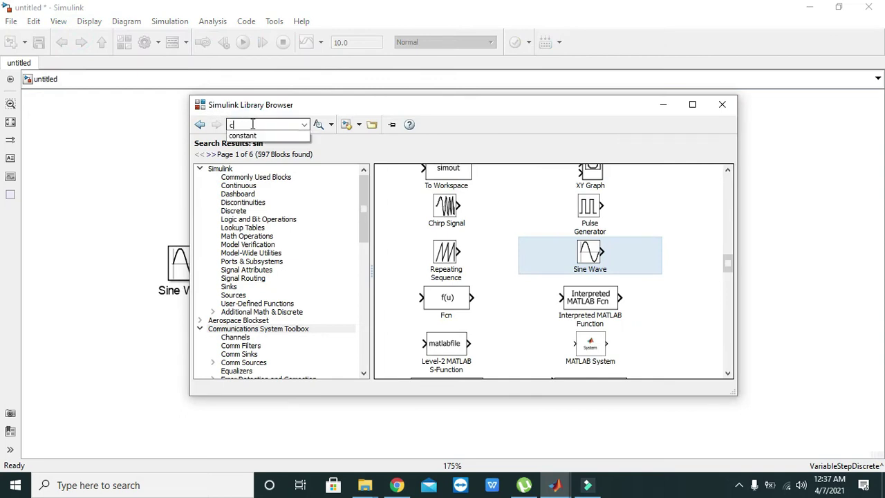
pyautogui.write('r')
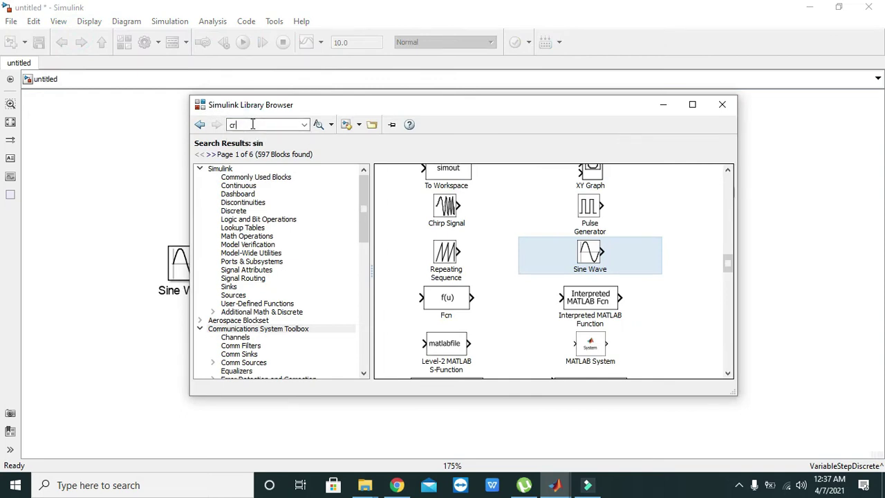
pyautogui.write('ossing')
pyautogui.press('Return')
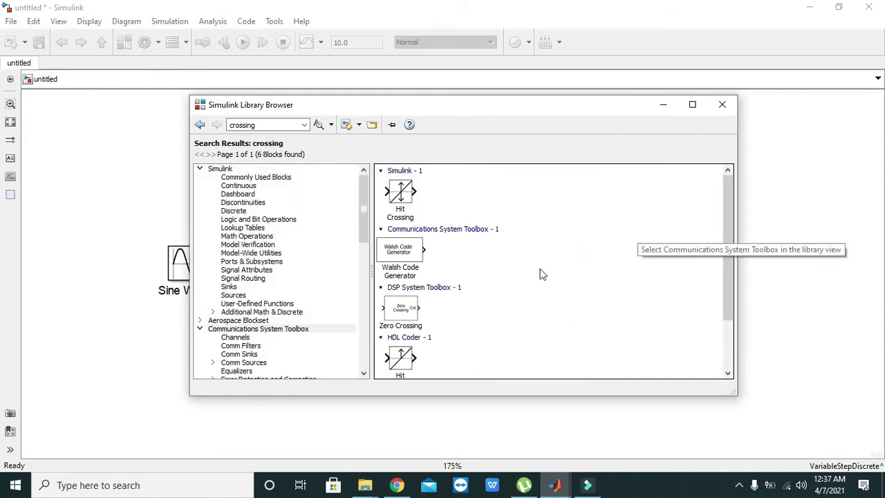
pyautogui.click(398, 317)
pyautogui.moveTo(398, 316); pyautogui.dragTo(389, 276)
pyautogui.click(306, 282)
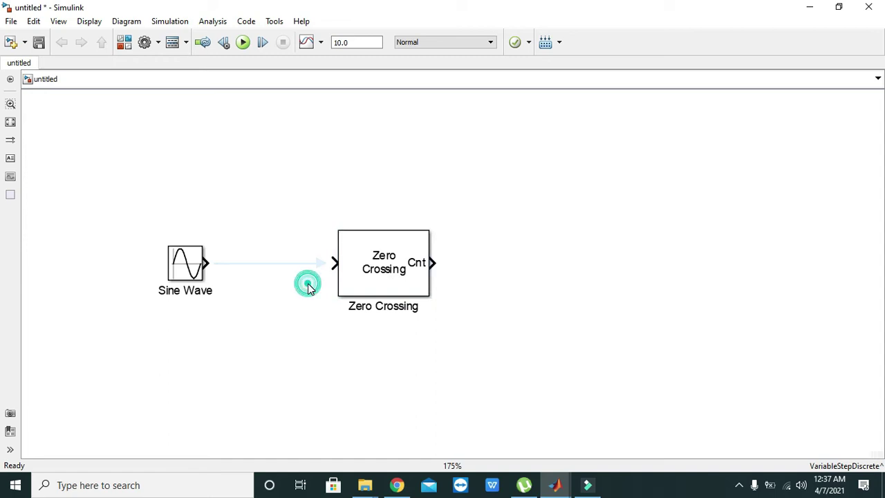
pyautogui.click(209, 263)
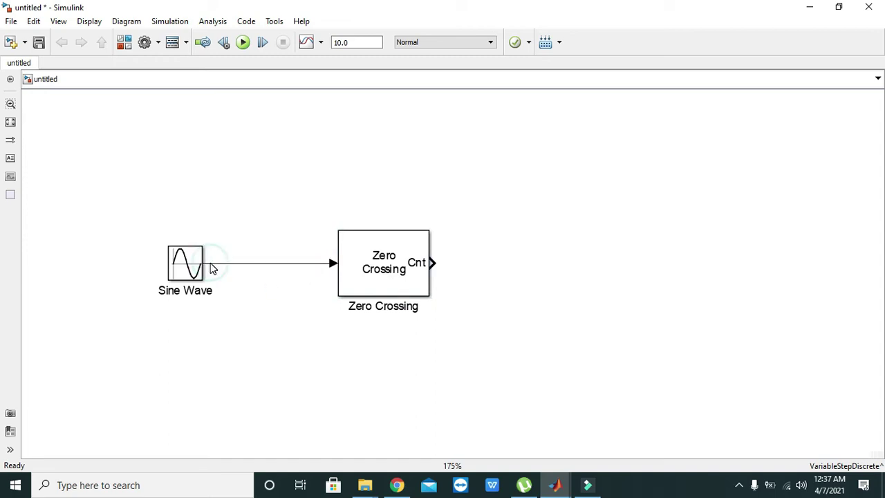
pyautogui.click(192, 266)
pyautogui.click(407, 270)
pyautogui.click(457, 295)
pyautogui.click(391, 288)
pyautogui.click(445, 270)
# Search 'dataty' and place a Data Type Conversion block beside Zero Crossing
pyautogui.click(59, 23)
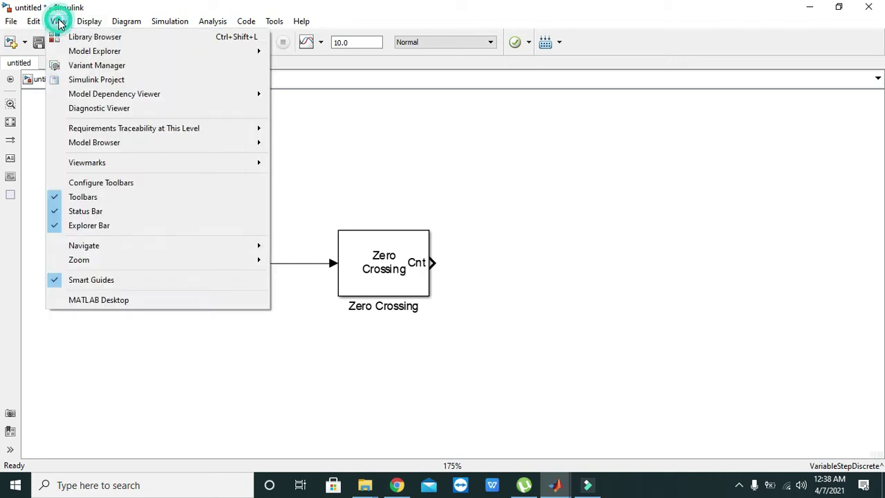
pyautogui.click(69, 40)
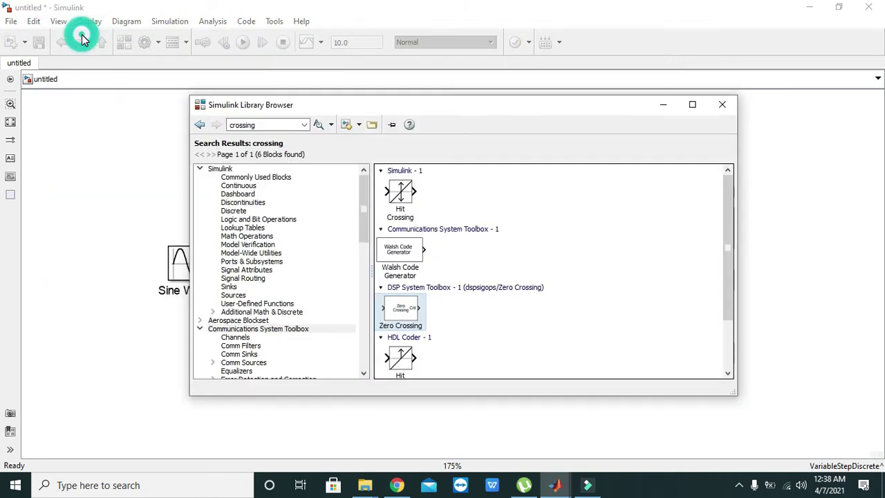
pyautogui.click(264, 123)
pyautogui.write('da')
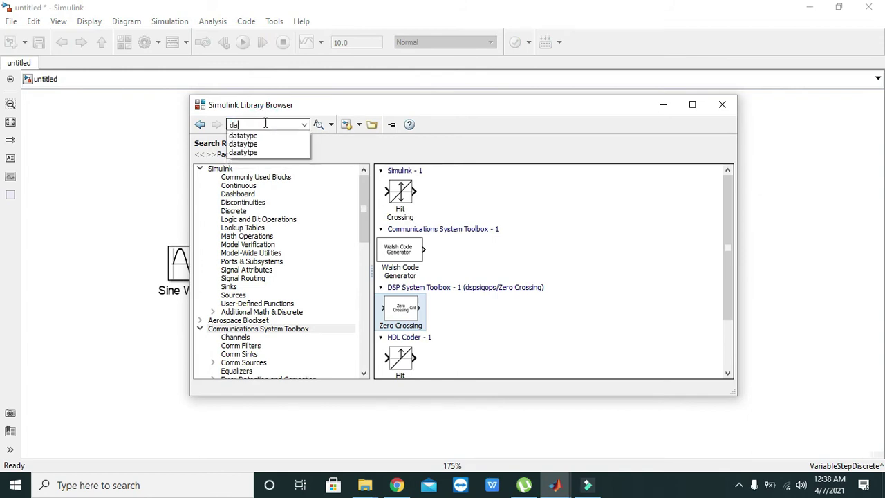
pyautogui.write('taty')
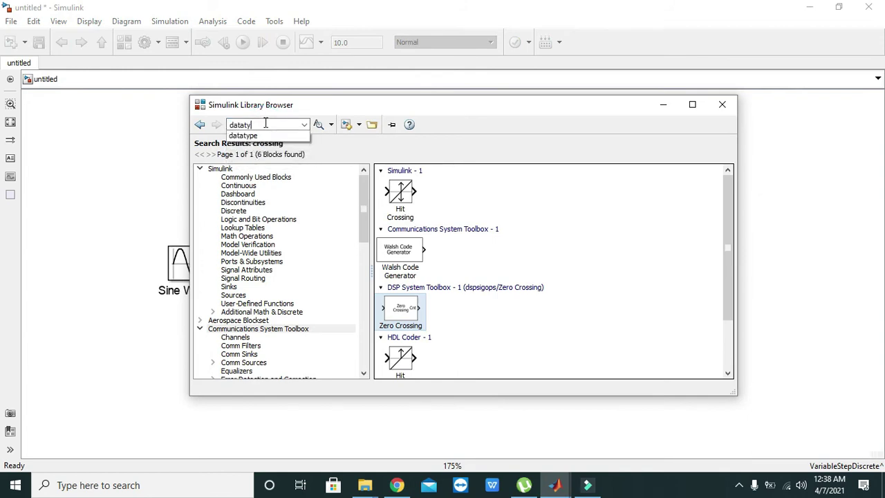
pyautogui.click(318, 124)
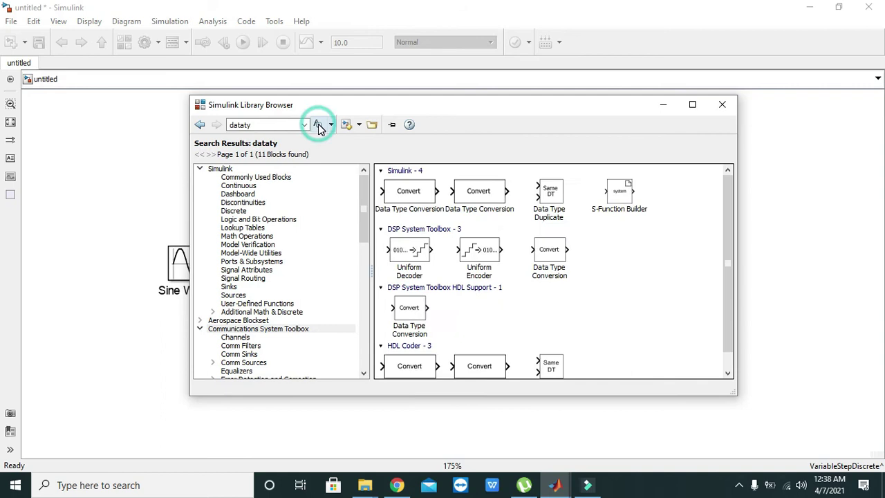
pyautogui.moveTo(429, 197); pyautogui.dragTo(573, 264)
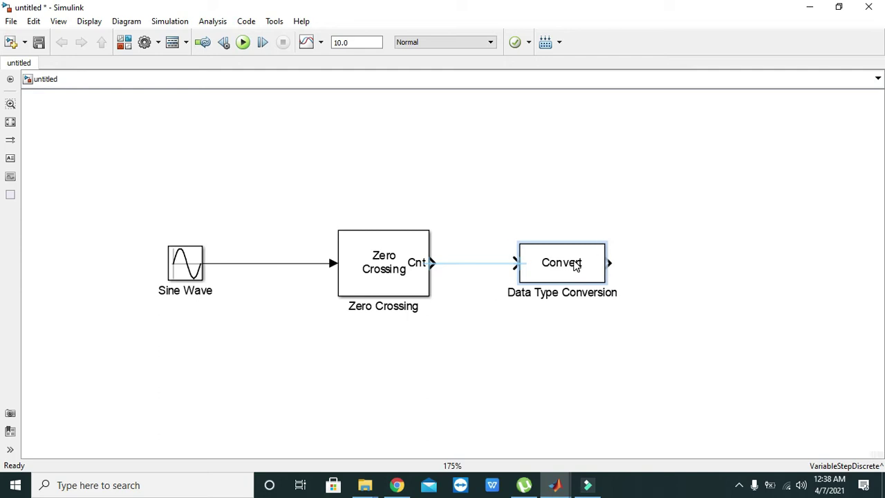
pyautogui.click(495, 278)
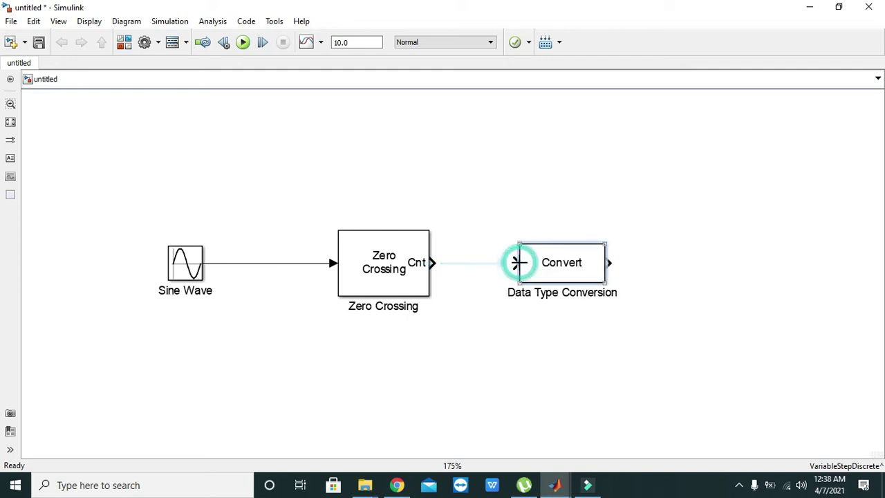
# Wire the Zero Crossing Cnt output into the Data Type Conversion input
pyautogui.moveTo(517, 263); pyautogui.dragTo(440, 263)
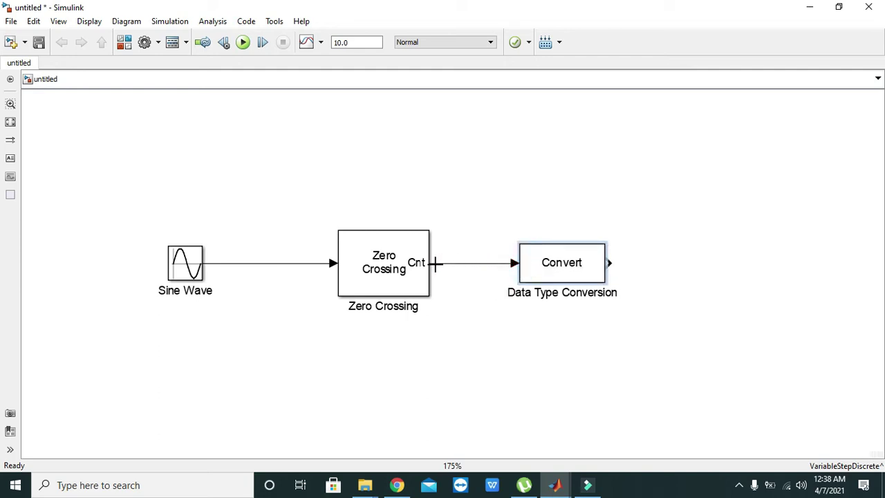
pyautogui.click(462, 300)
pyautogui.click(550, 269)
# Set the Data Type Conversion output data type to double
pyautogui.doubleClick(579, 268)
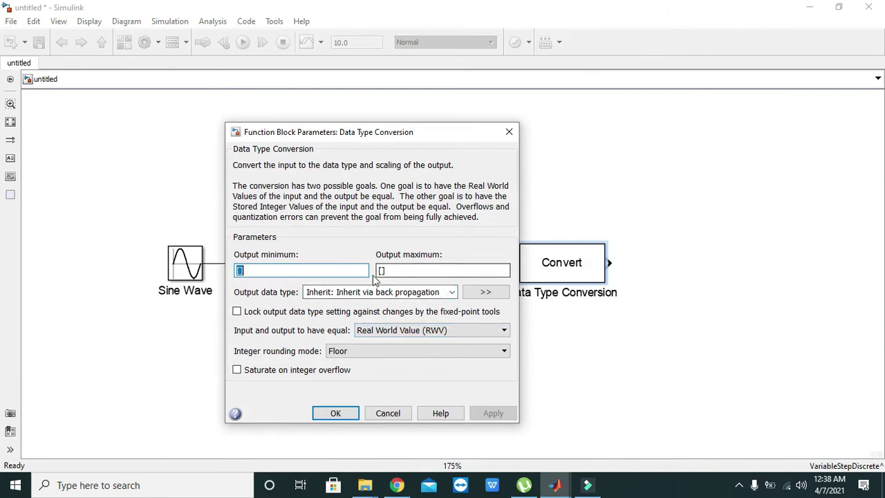
pyautogui.click(395, 271)
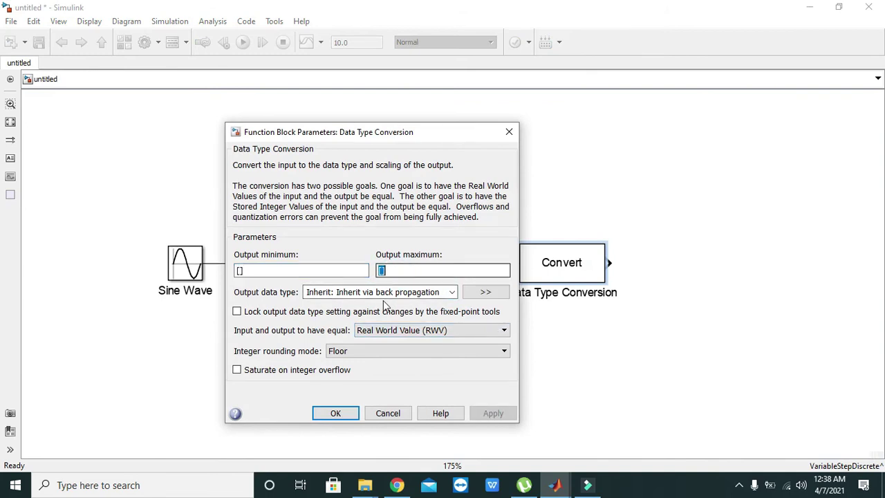
pyautogui.click(452, 292)
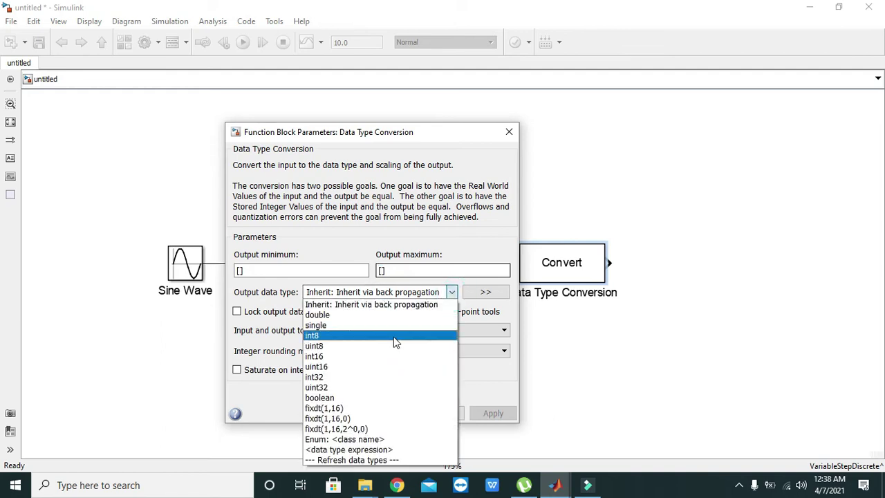
pyautogui.click(381, 315)
pyautogui.click(344, 415)
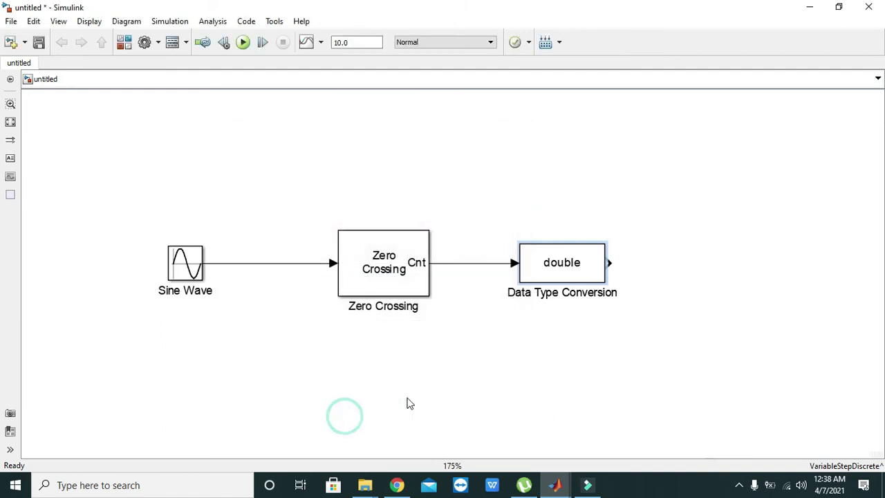
# Nudge the Data Type Conversion block slightly left toward Zero Crossing
pyautogui.click(458, 399)
pyautogui.moveTo(548, 286); pyautogui.dragTo(537, 284)
pyautogui.click(551, 334)
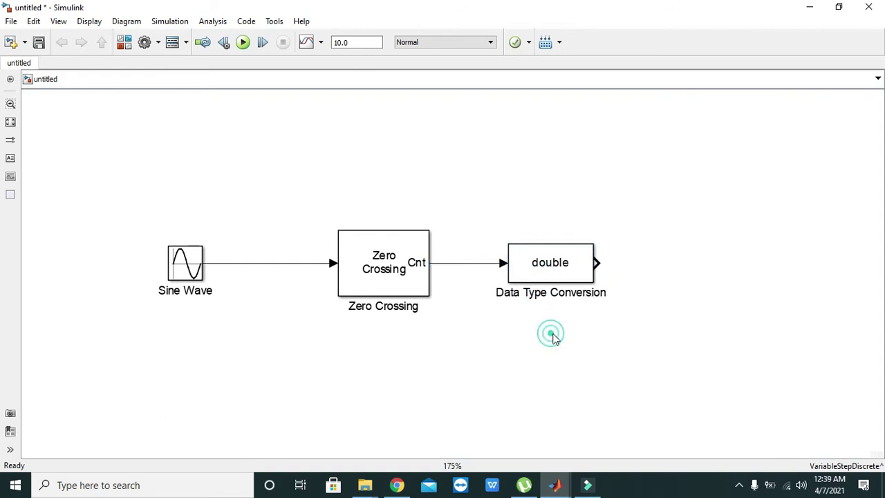
pyautogui.click(534, 274)
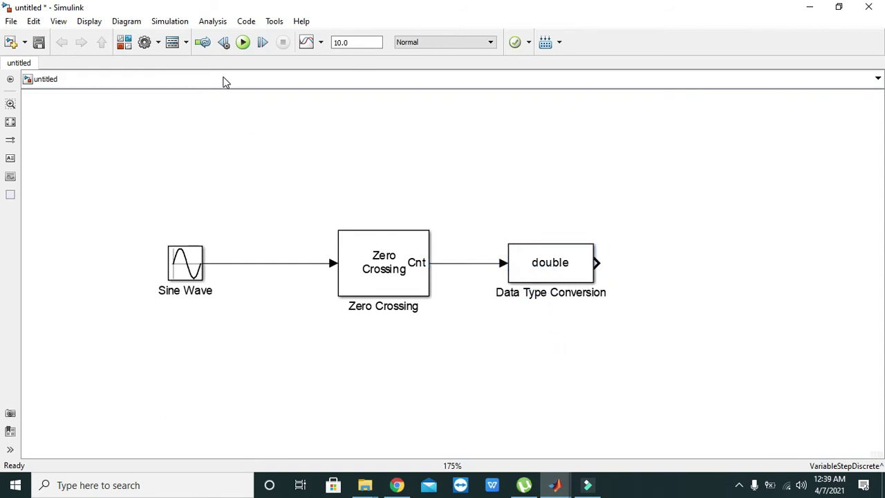
# Search 'mux', place a Mux right of Data Type Conversion, and feed the converted signal to input 1
pyautogui.click(58, 21)
pyautogui.click(74, 35)
pyautogui.doubleClick(258, 124)
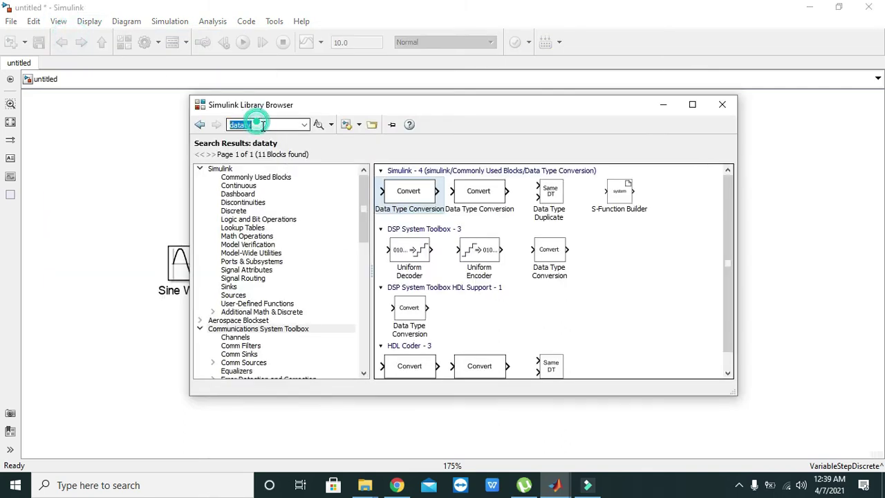
pyautogui.write('mux')
pyautogui.press('Return')
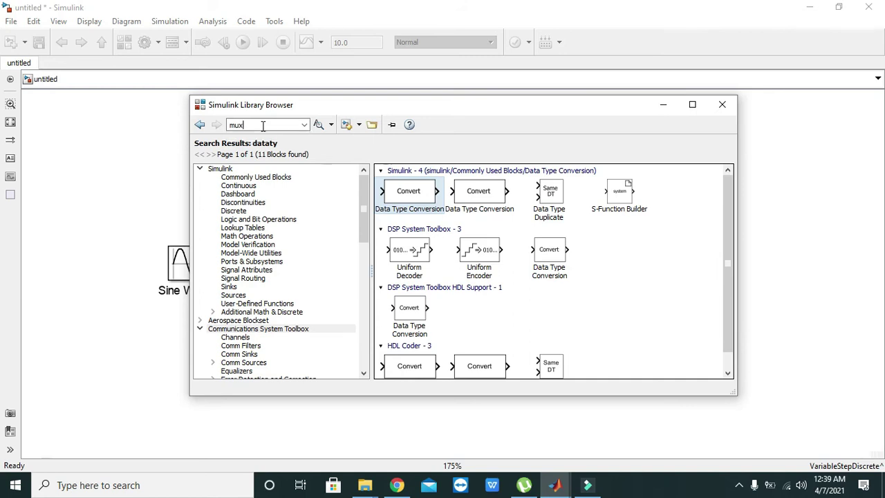
pyautogui.click(318, 125)
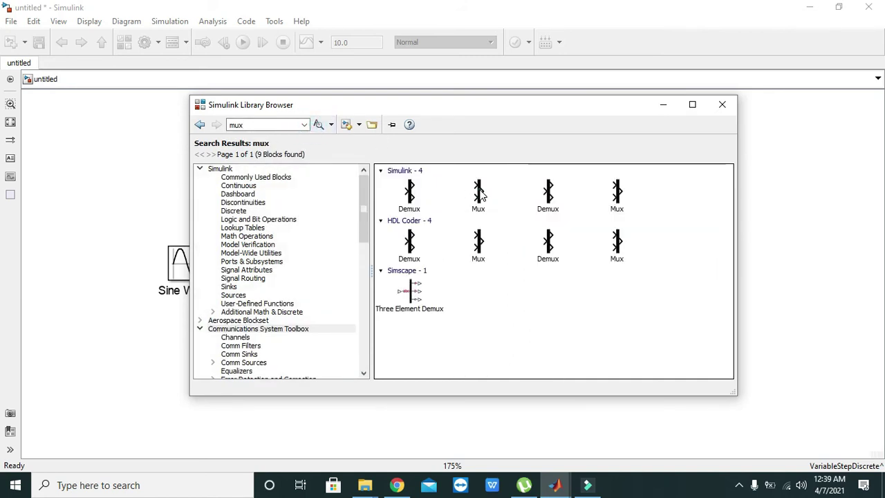
pyautogui.moveTo(478, 192); pyautogui.dragTo(676, 301)
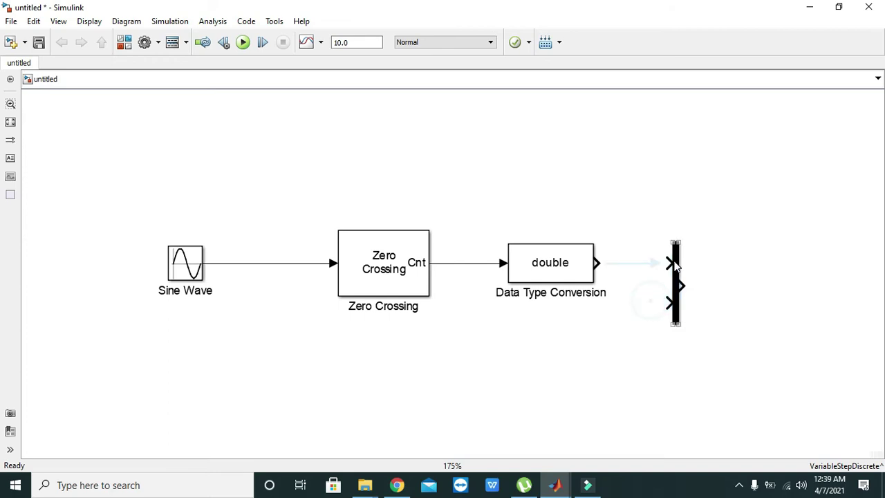
pyautogui.moveTo(667, 263); pyautogui.dragTo(600, 263)
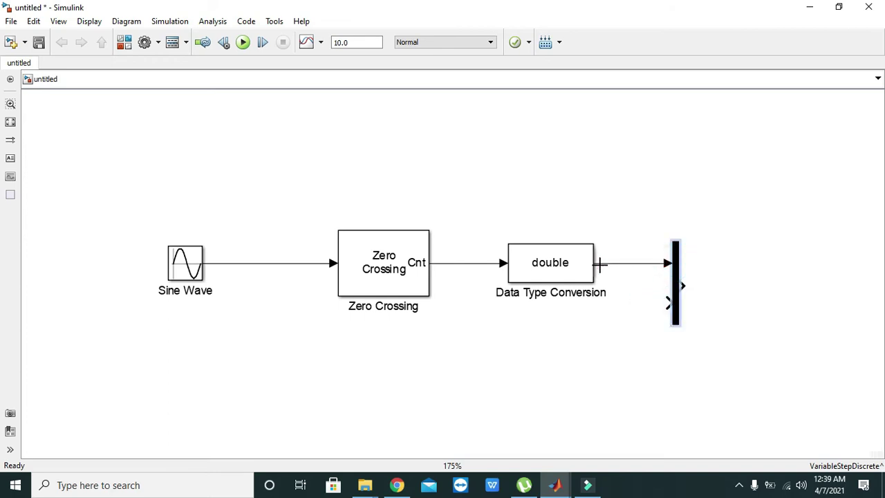
pyautogui.click(738, 284)
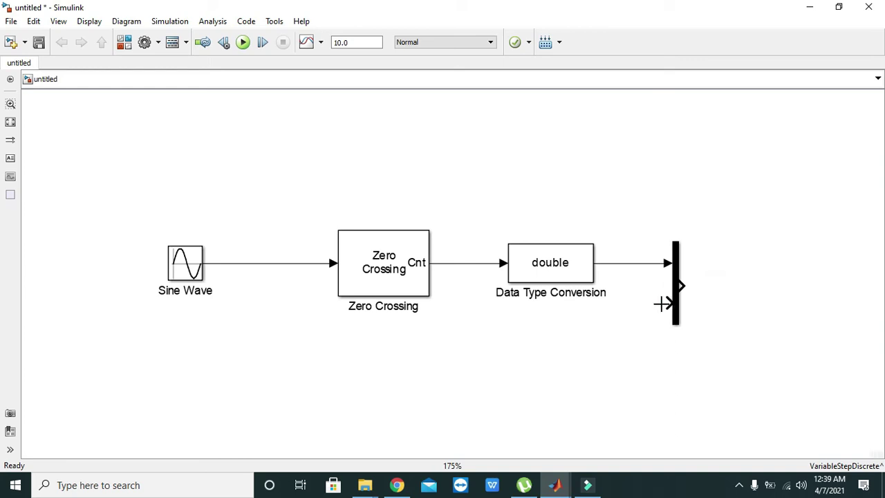
# Branch the Sine Wave line into the Mux's second input, routed below the blocks
pyautogui.moveTo(661, 304)
pyautogui.mouseDown()
pyautogui.moveTo(367, 318)
pyautogui.moveTo(318, 300)
pyautogui.moveTo(269, 263)
pyautogui.mouseUp()
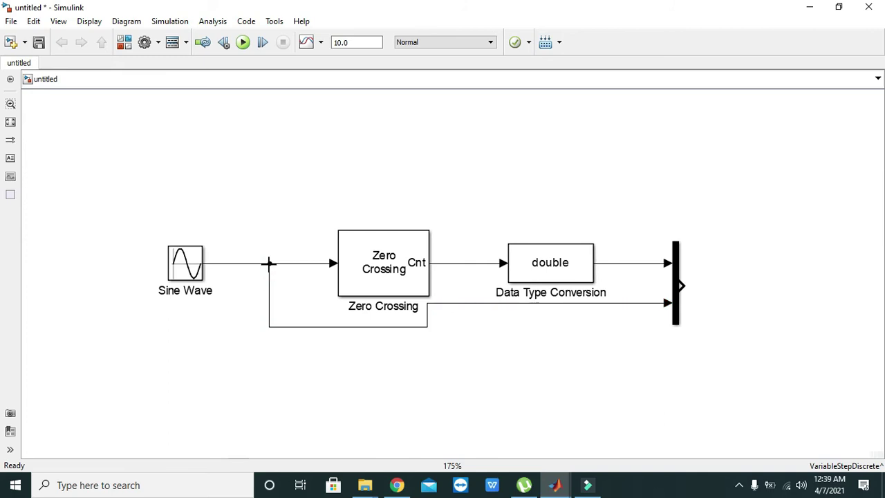
pyautogui.click(499, 304)
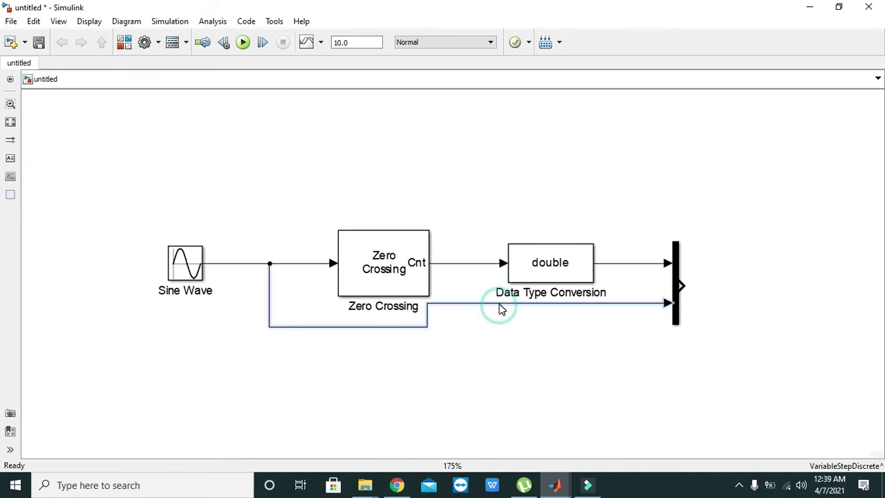
pyautogui.moveTo(499, 304); pyautogui.dragTo(514, 402)
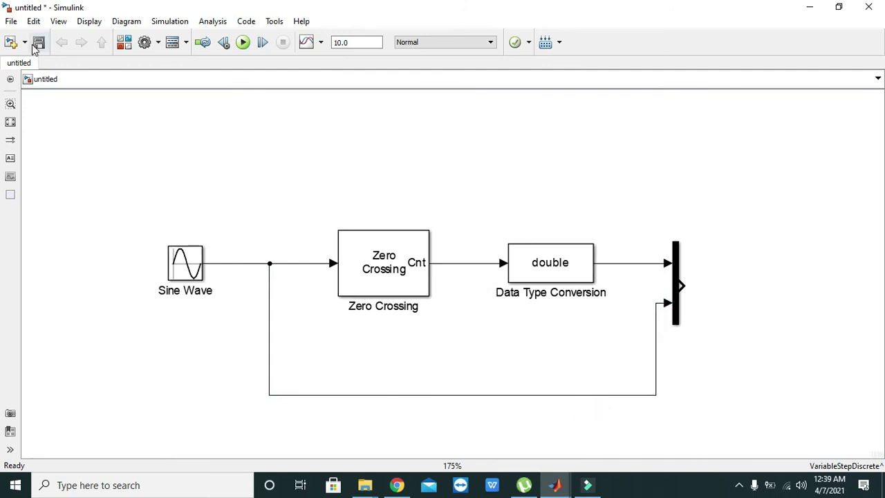
# Search 'scope', place a Scope right of the Mux, and wire the Mux output into it
pyautogui.click(59, 23)
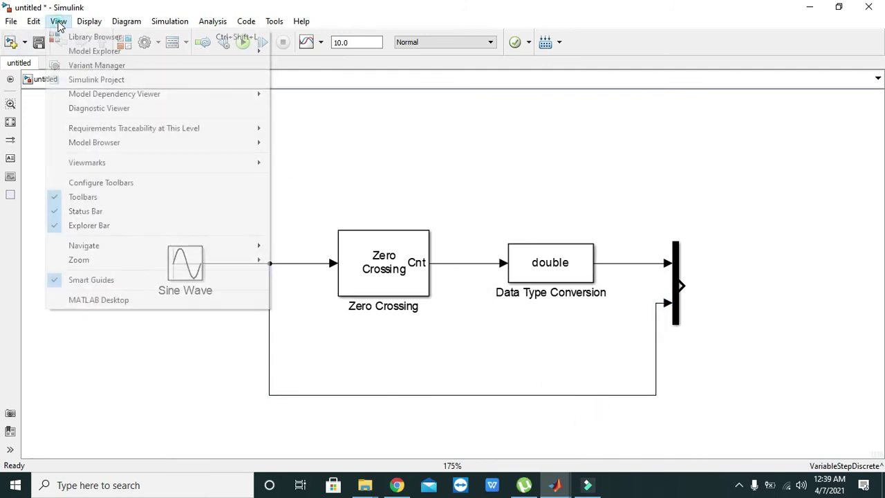
pyautogui.click(89, 37)
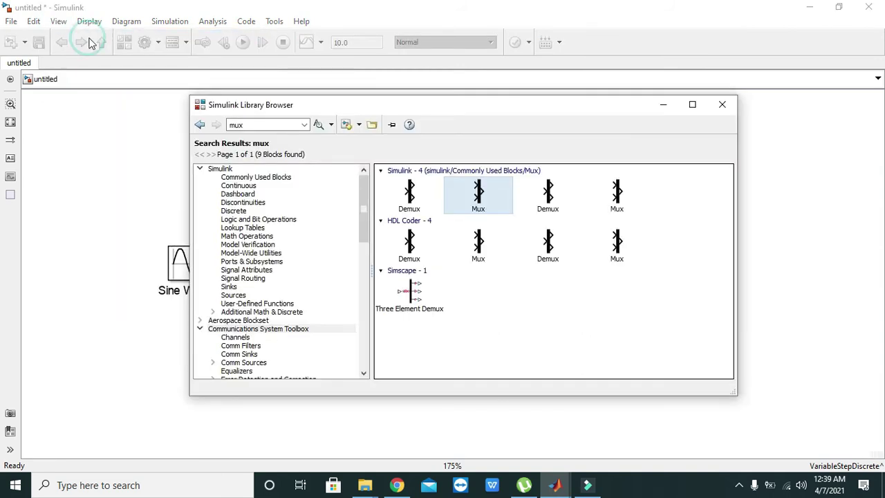
pyautogui.click(261, 124)
pyautogui.write('sco')
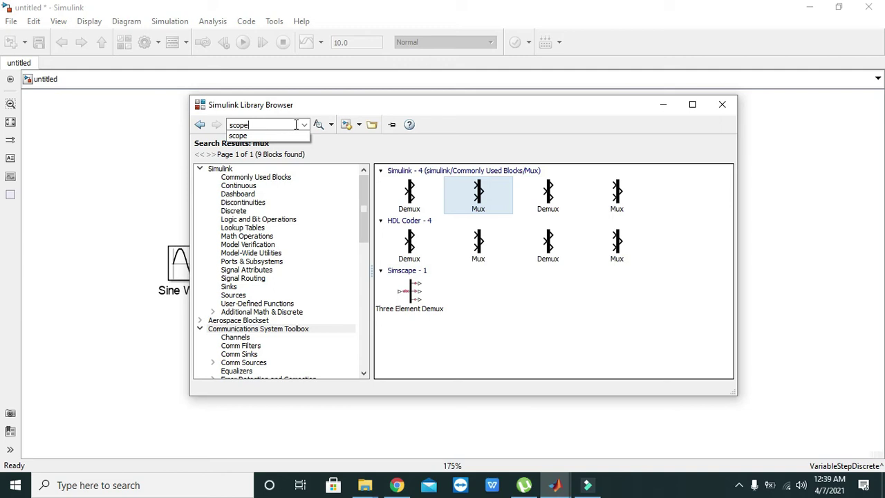
pyautogui.write('pe')
pyautogui.click(318, 127)
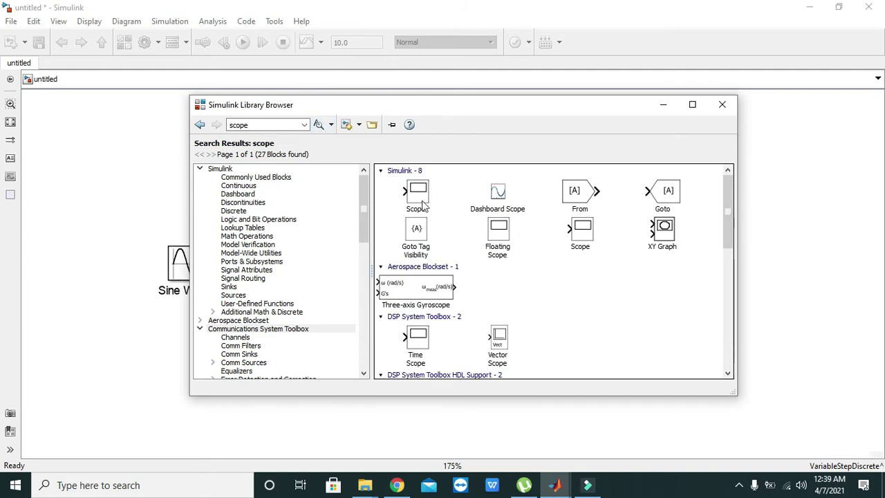
pyautogui.moveTo(418, 197); pyautogui.dragTo(760, 278)
pyautogui.click(743, 259)
pyautogui.moveTo(684, 283); pyautogui.dragTo(764, 290)
pyautogui.click(757, 286)
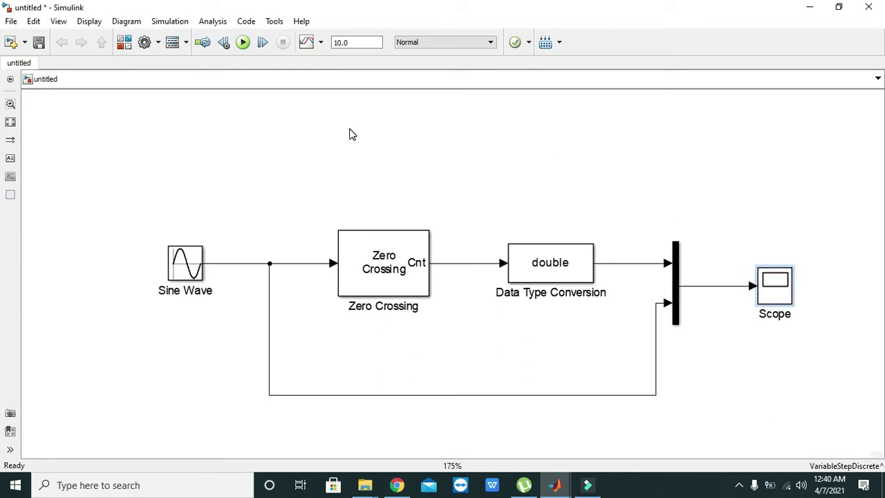
# Run the simulation of the finished model
pyautogui.click(242, 42)
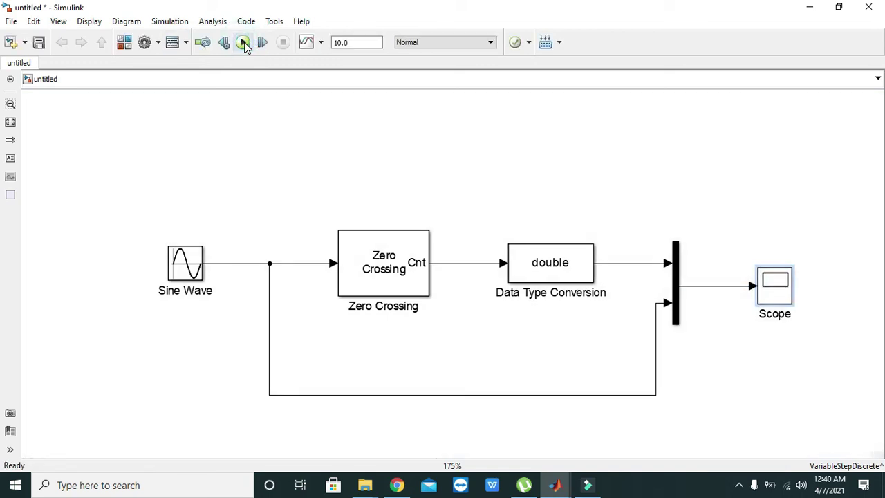
pyautogui.click(777, 185)
pyautogui.moveTo(778, 185); pyautogui.dragTo(843, 192)
# Review the Data Type Conversion and Zero Crossing parameters, closing both unchanged
pyautogui.doubleClick(539, 270)
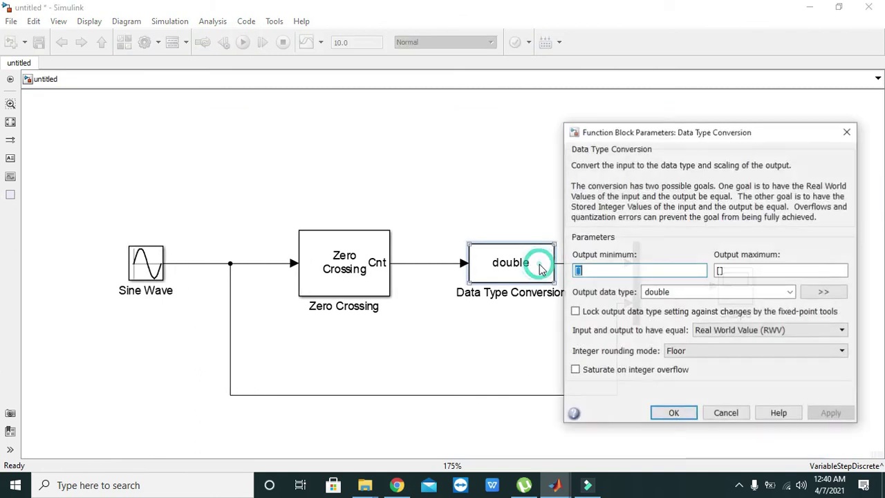
pyautogui.click(673, 413)
pyautogui.click(598, 423)
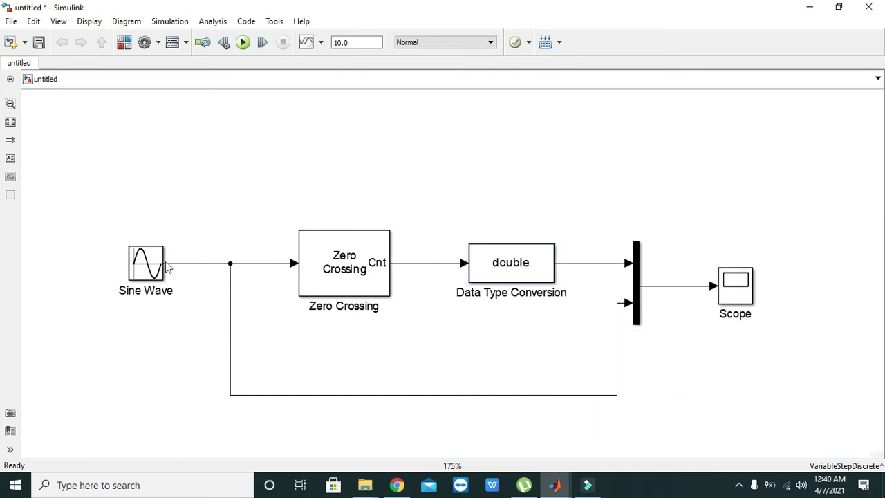
pyautogui.doubleClick(322, 261)
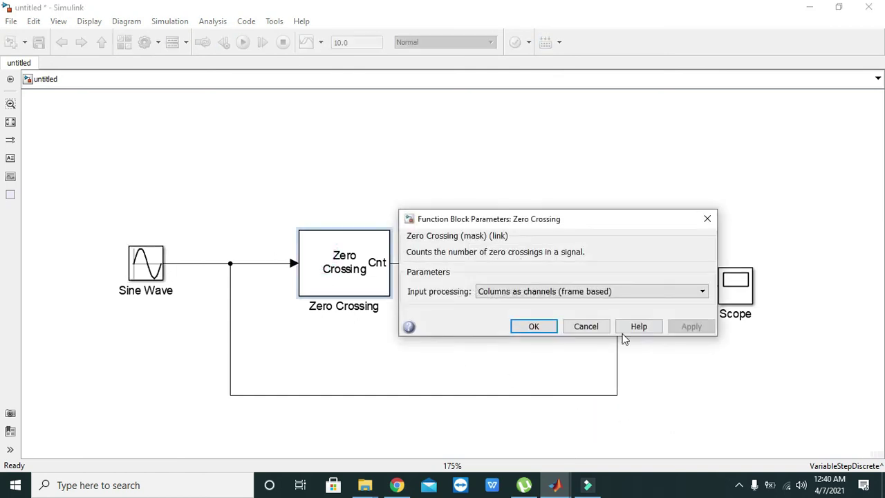
pyautogui.click(537, 327)
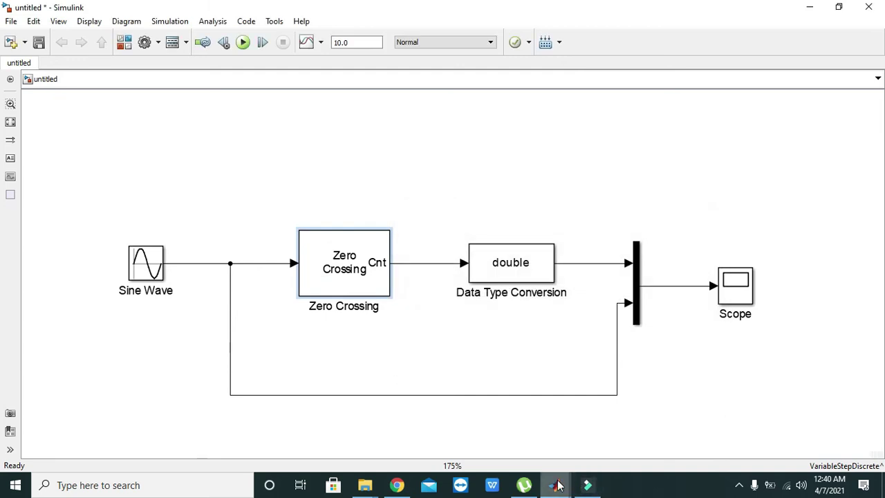
pyautogui.click(732, 296)
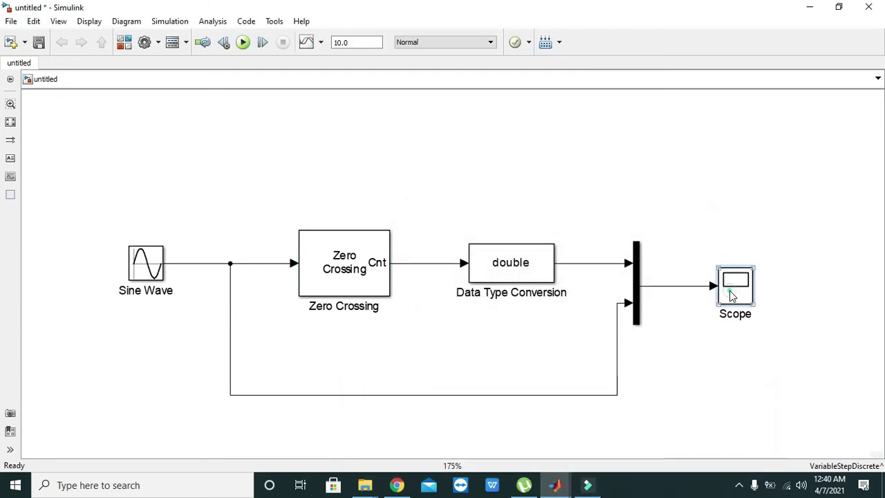
# Open the Scope above the diagram and zoom the time axis to about 9.6–9.75 s
pyautogui.doubleClick(731, 293)
pyautogui.moveTo(214, 207); pyautogui.dragTo(603, 40)
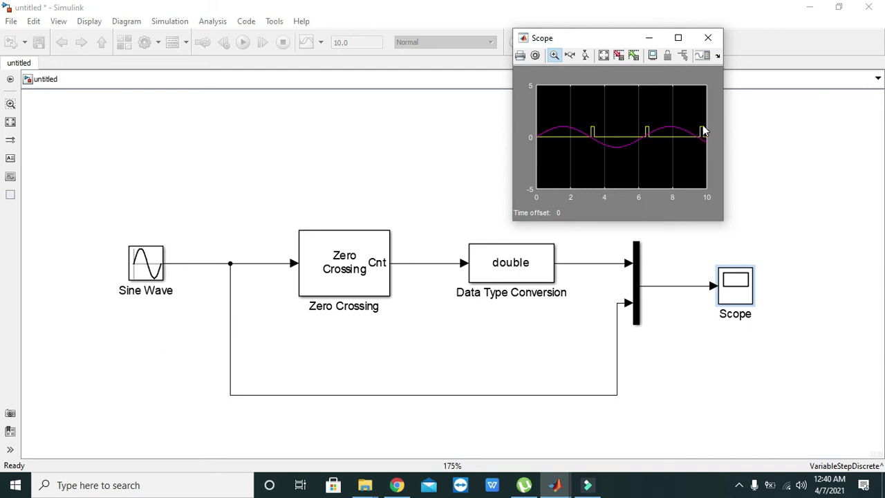
pyautogui.moveTo(702, 125); pyautogui.dragTo(701, 140)
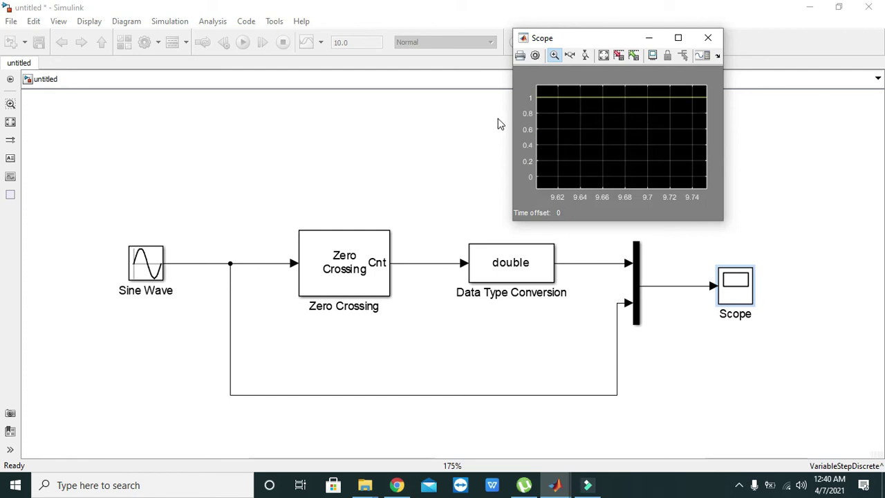
pyautogui.click(573, 56)
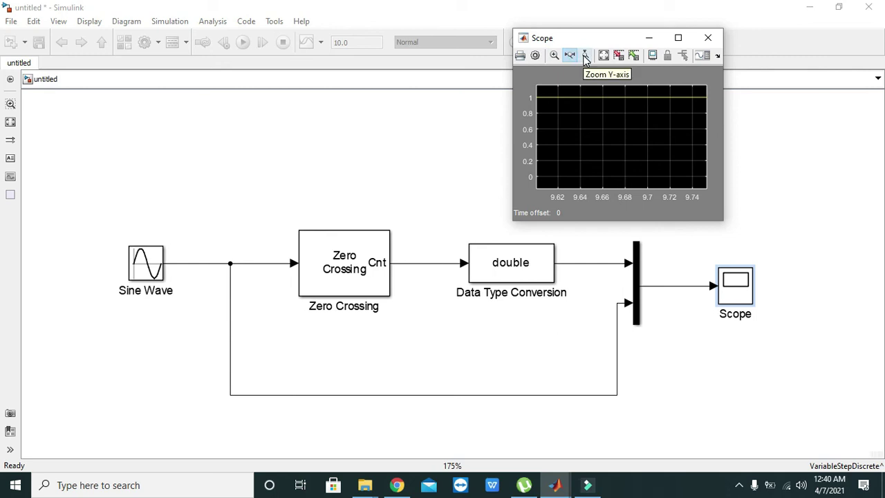